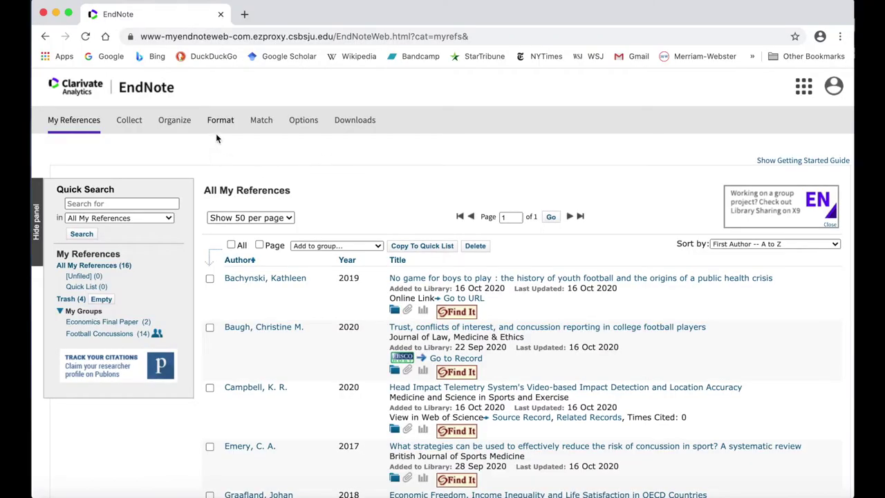
Open the Bibliography page from EndNote Web's Format menu
mouse_move(221, 123)
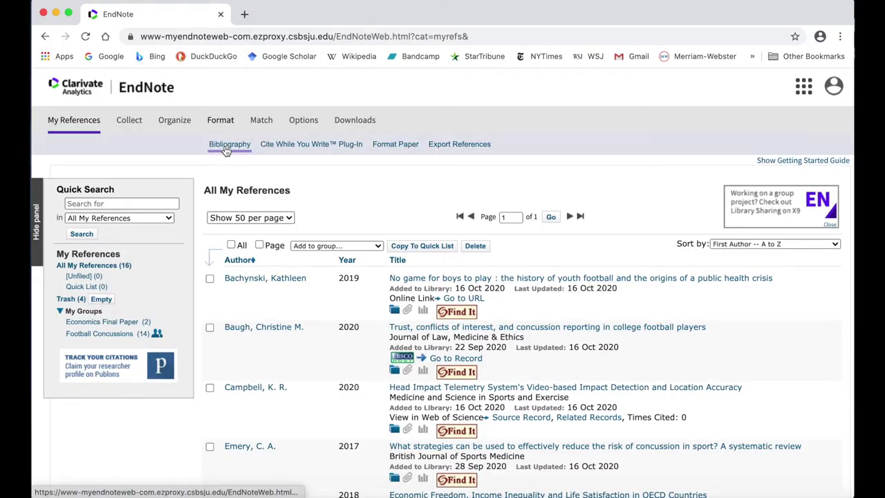
left_click(238, 151)
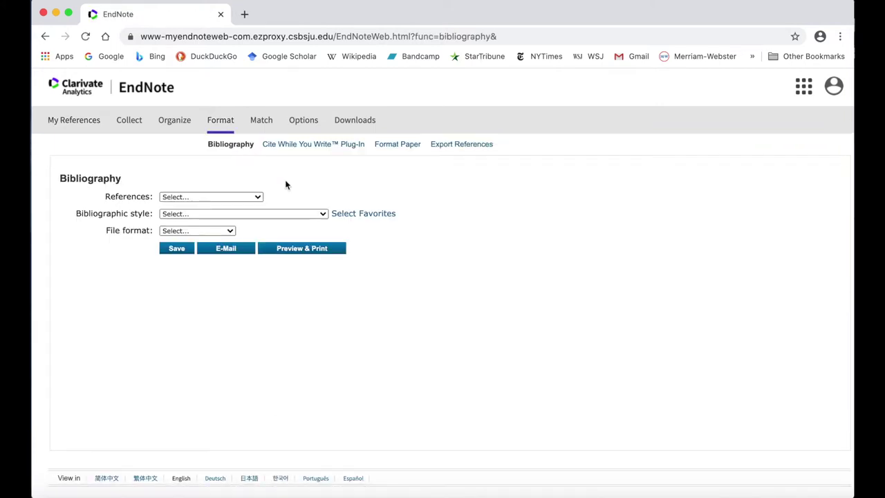
Format the Football Concussions group in APA 7th as HTML and preview the bibliography
left_click(255, 197)
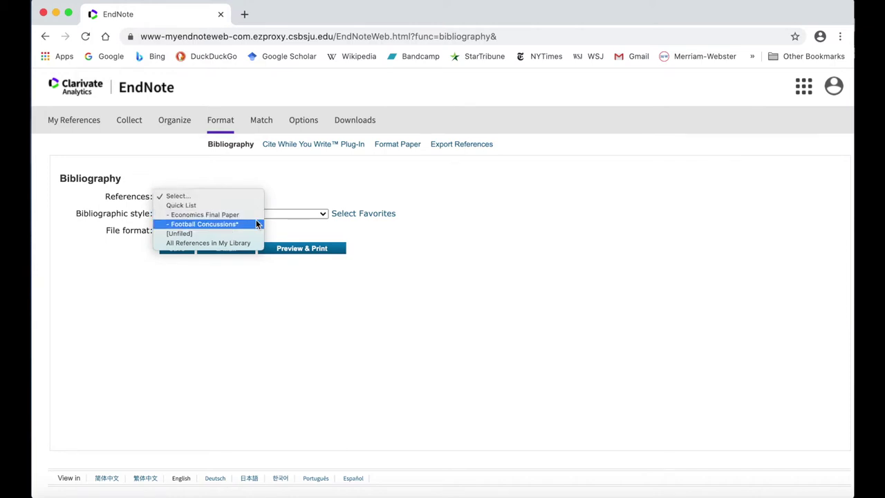
left_click(258, 224)
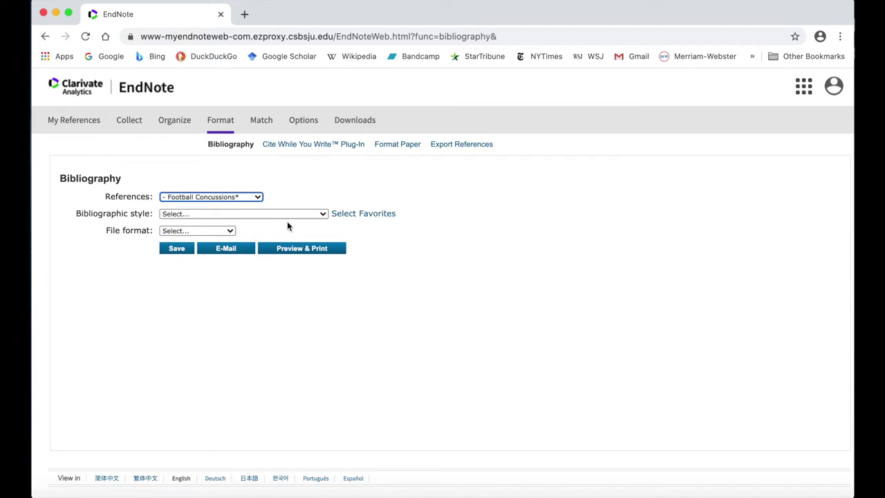
left_click(289, 214)
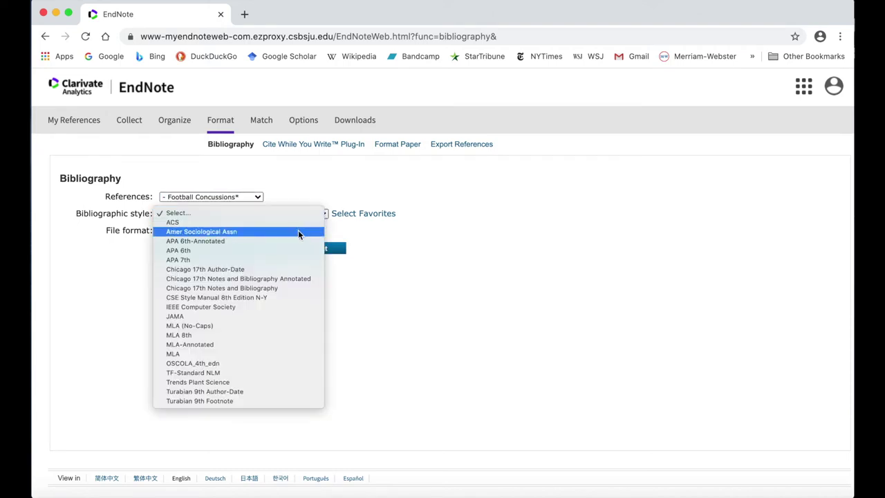
left_click(306, 259)
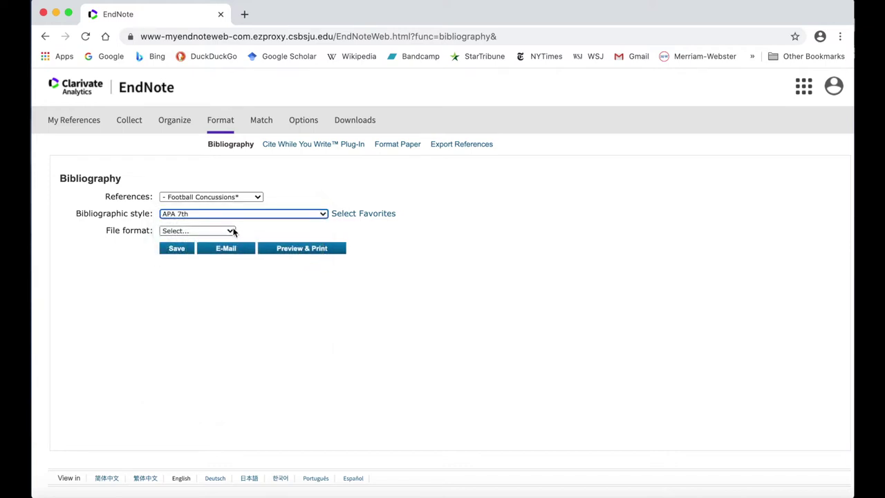
left_click(225, 231)
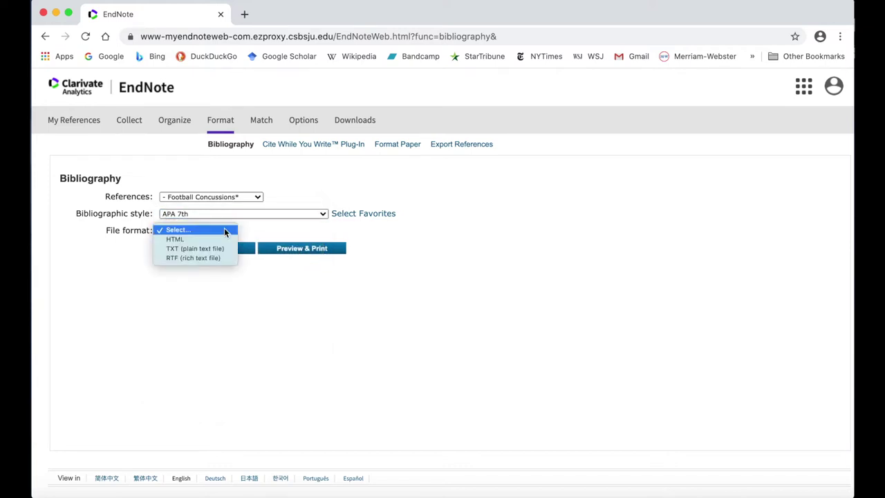
left_click(230, 239)
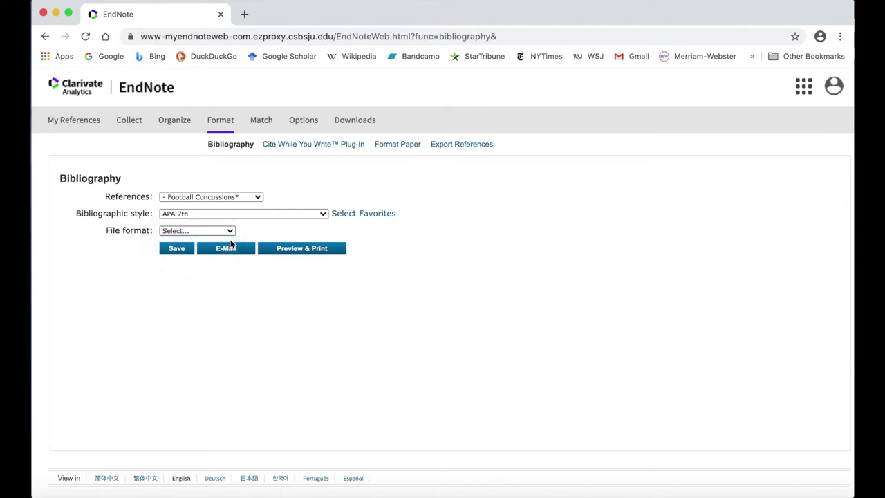
left_click(295, 252)
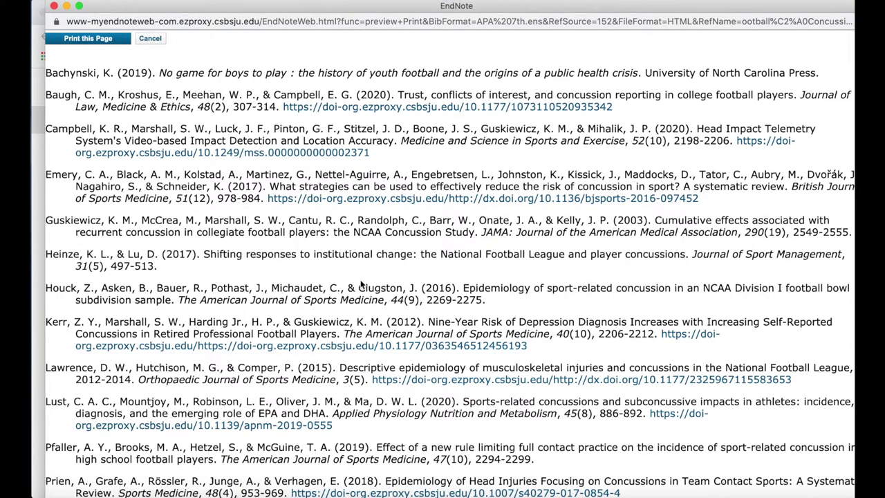
scroll(360, 295, "down", 4)
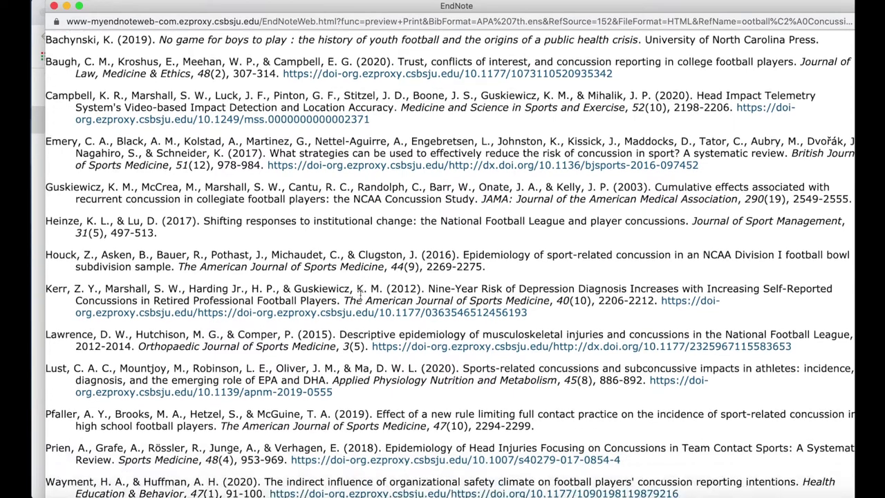
scroll(360, 295, "up", 3)
scroll(360, 295, "up", 2)
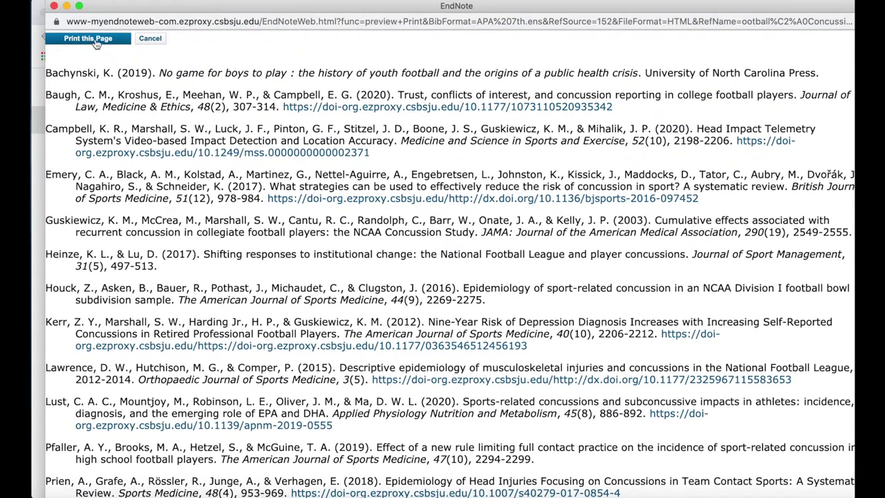
left_click(54, 6)
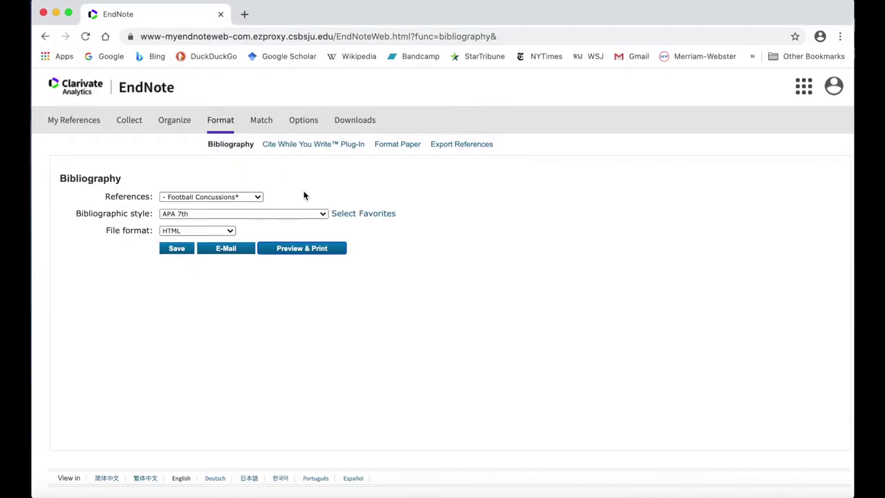
Switch the file format to RTF and save the bibliography as exportlist.rtf in Downloads
left_click(221, 230)
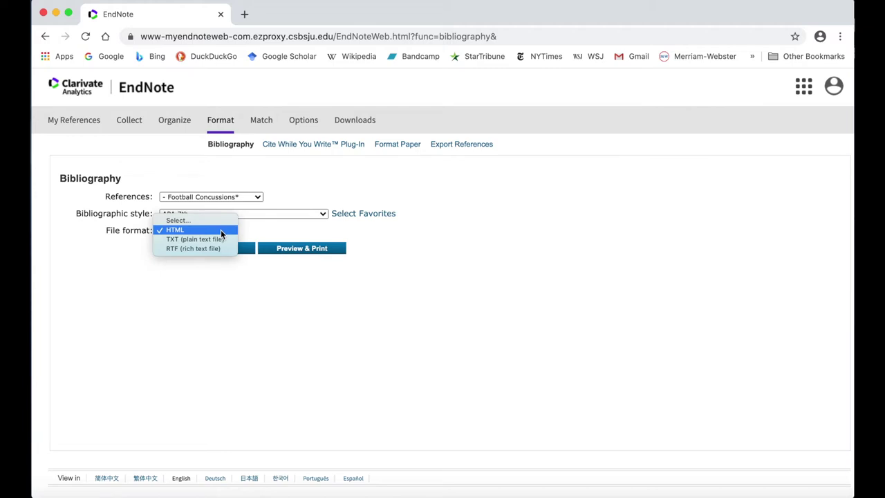
left_click(226, 248)
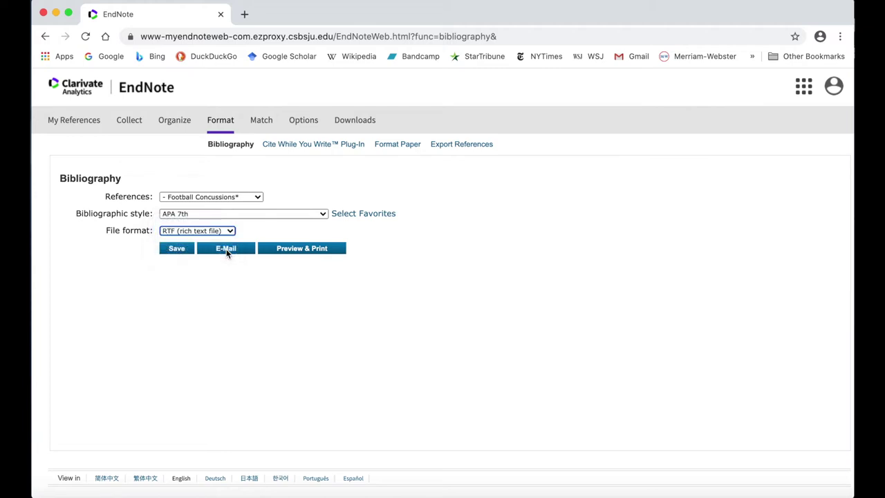
left_click(147, 256)
left_click(177, 249)
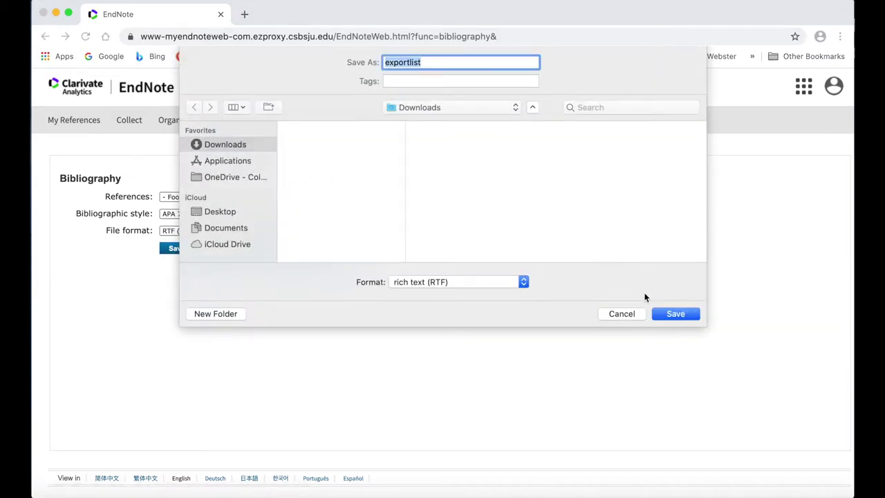
left_click(674, 314)
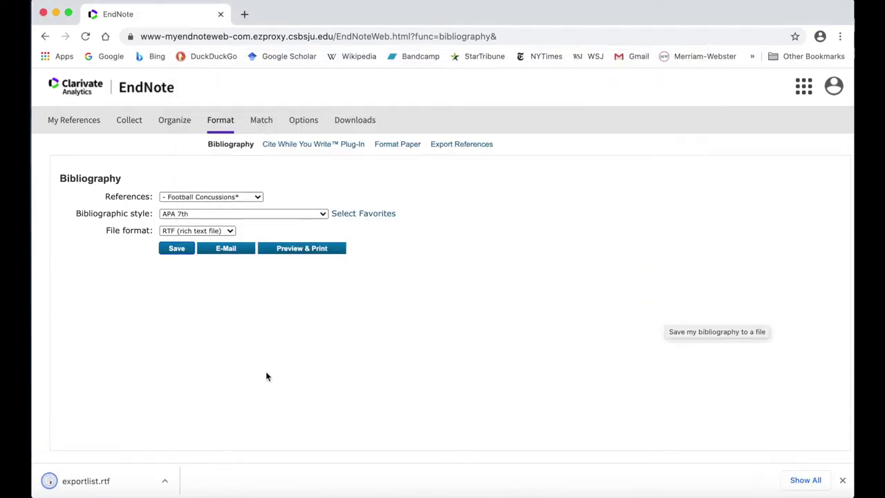
Open exportlist.rtf in TextEdit and scroll through its bibliography entries
left_click(96, 476)
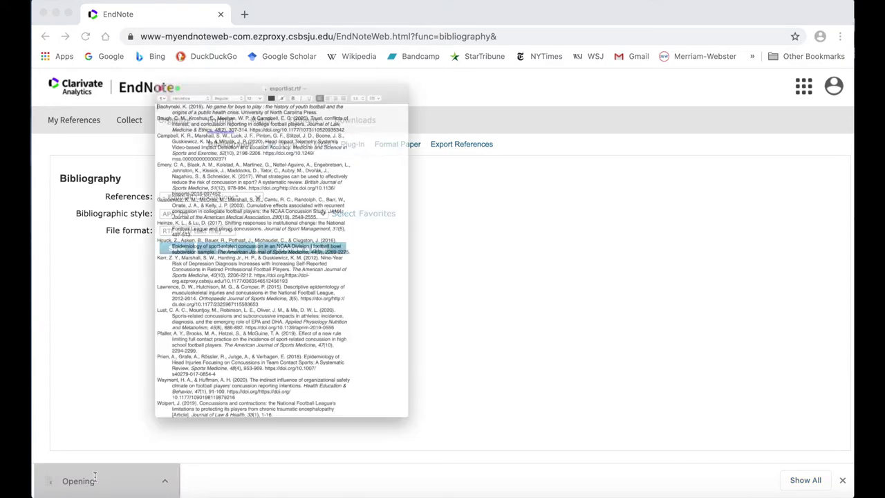
scroll(335, 283, "up", 1)
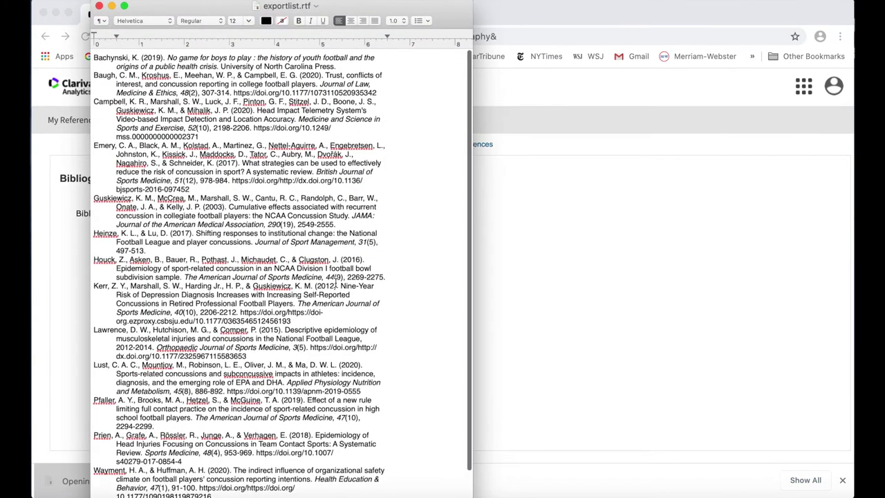
scroll(335, 282, "down", 2)
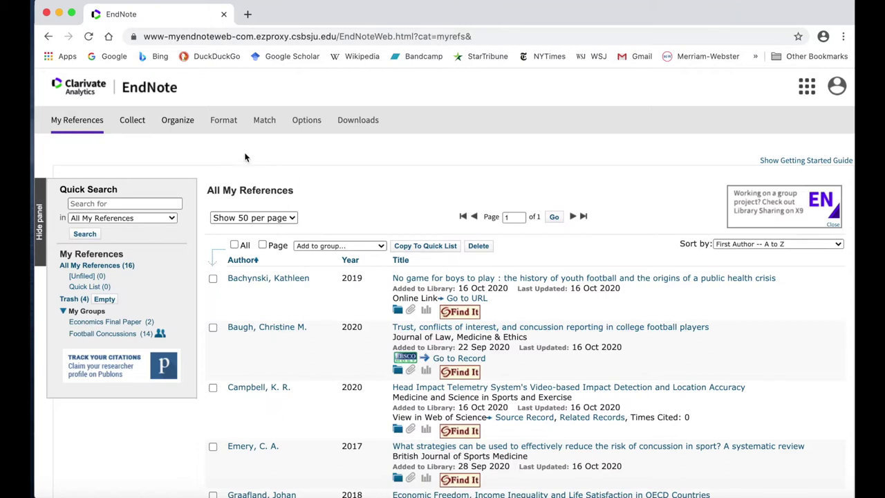
Open the Cite While You Write Plug-In page from EndNote Web's Format menu
mouse_move(224, 120)
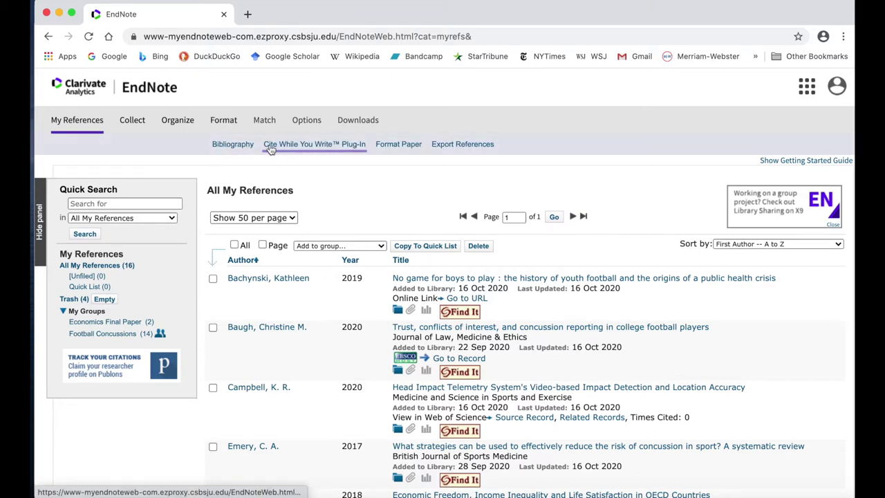
left_click(308, 151)
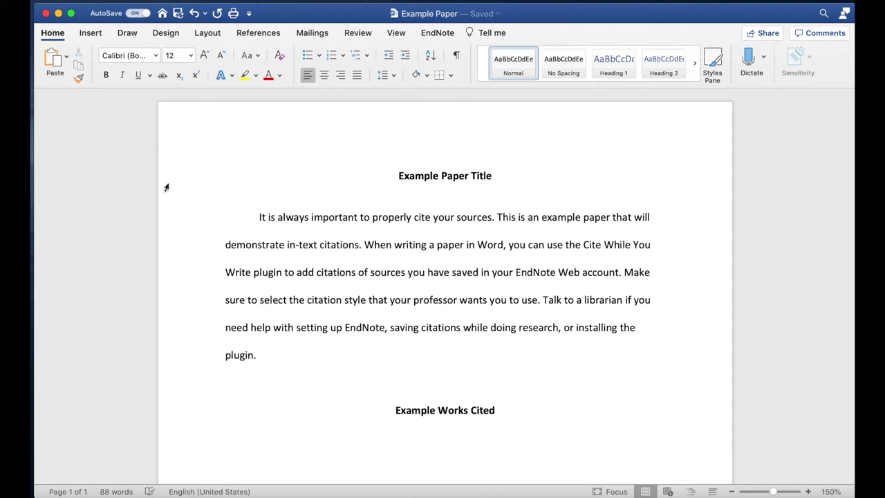
left_click(437, 34)
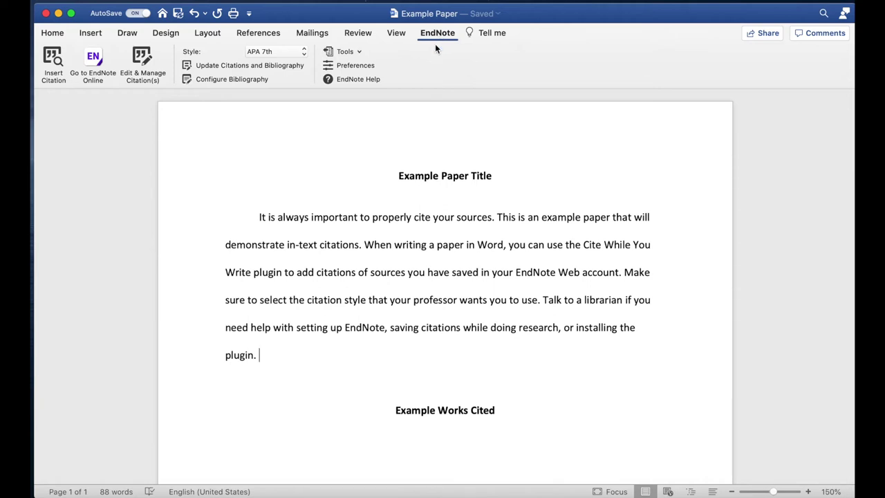
left_click(366, 66)
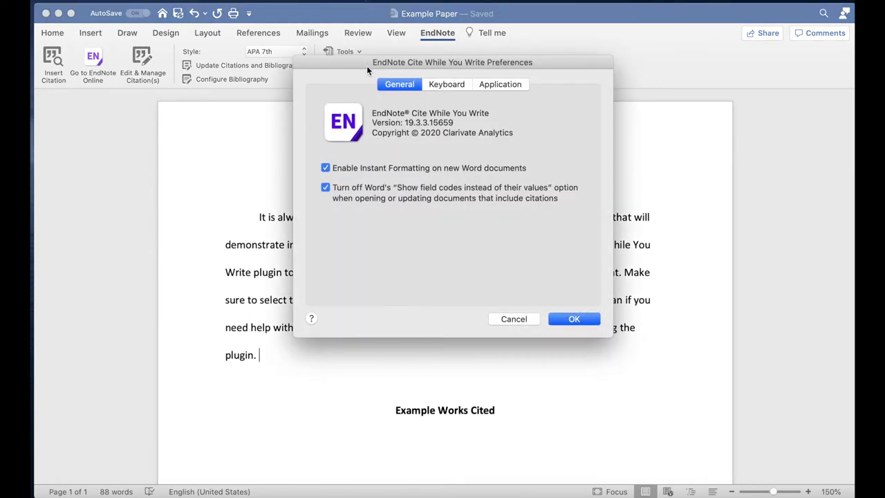
left_click(505, 84)
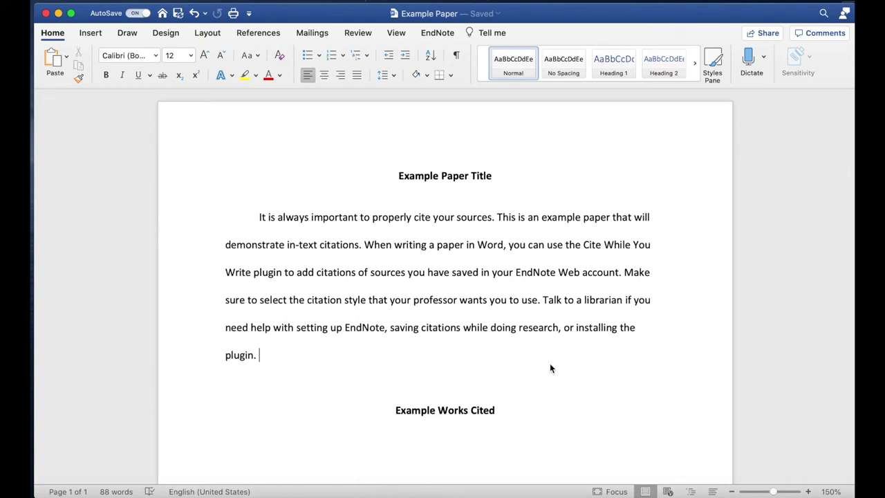
Insert an empty footnote 1 directly after the word 'use' in the paragraph
left_click(538, 299)
left_click(259, 33)
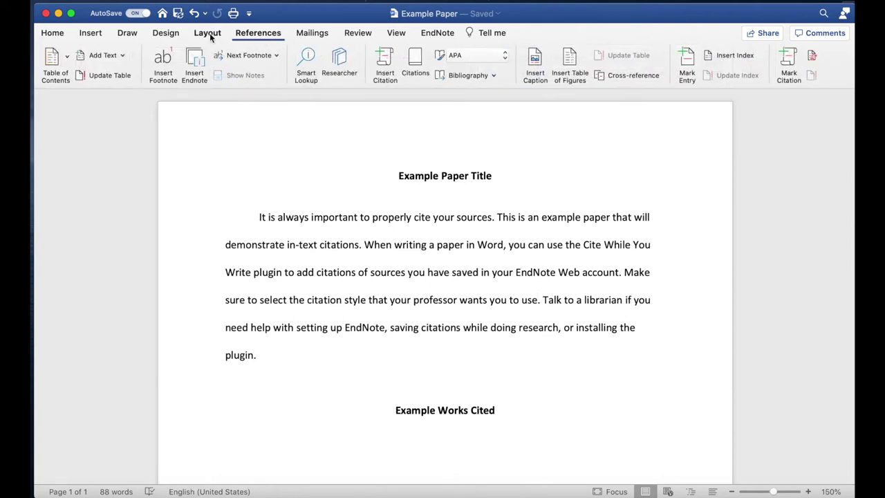
left_click(158, 64)
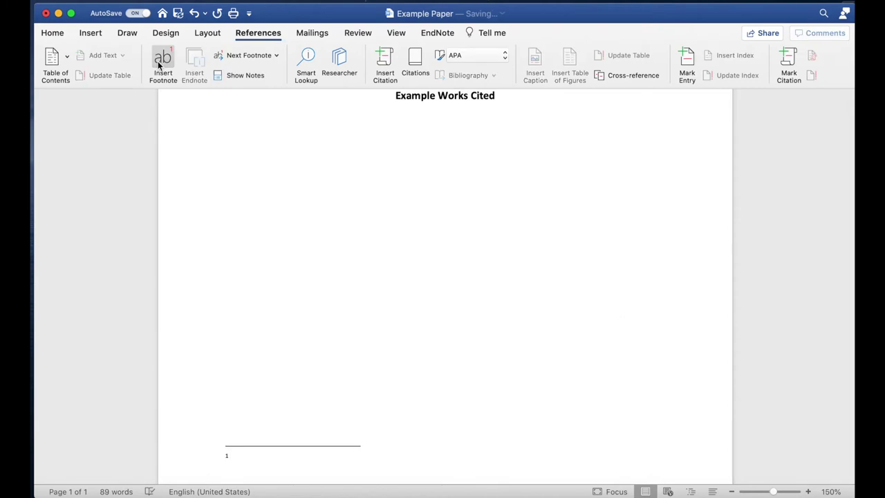
scroll(324, 347, "down", 2)
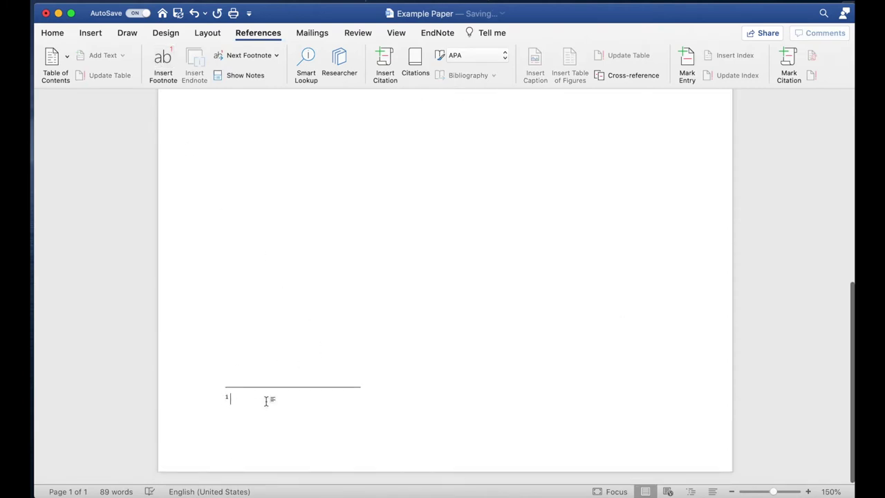
scroll(345, 379, "up", 10)
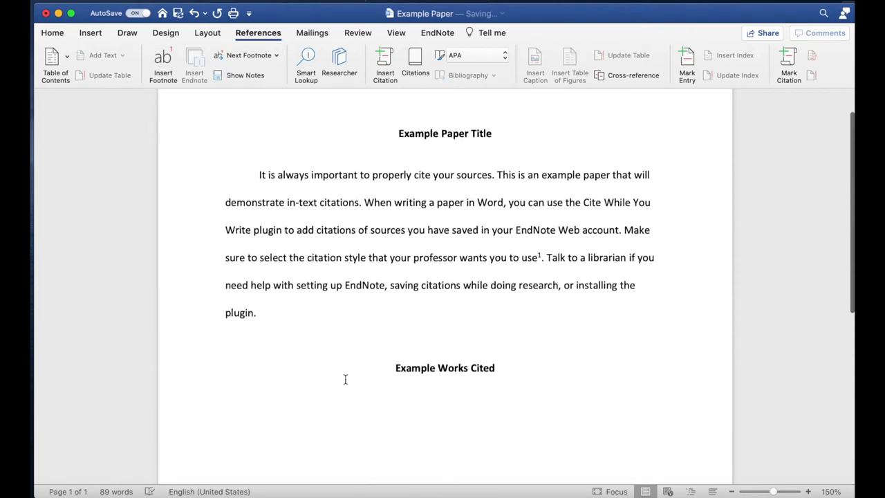
scroll(344, 379, "up", 2)
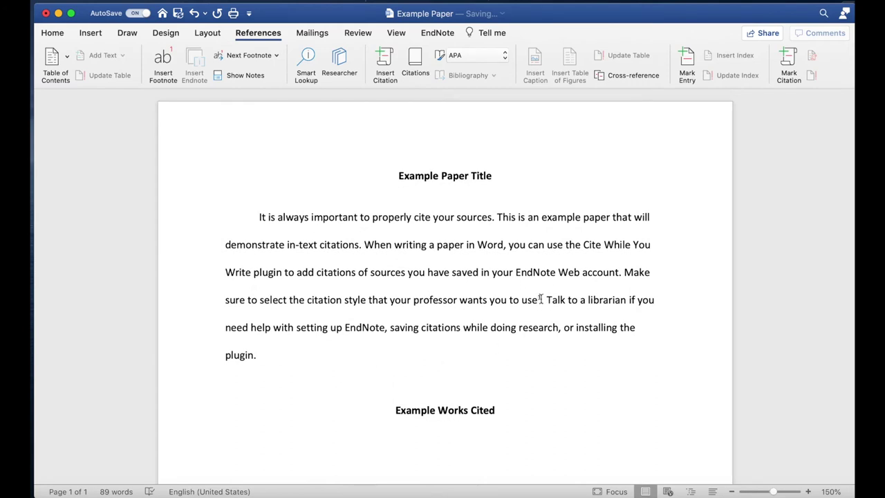
left_click(436, 34)
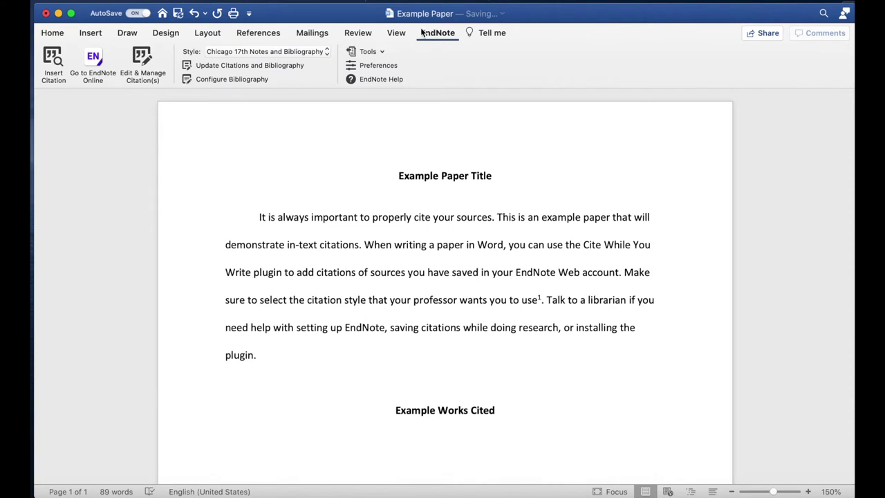
Keep Chicago 17th Notes and Bibliography and insert the Houck 2016 article found by searching 'concussion'
left_click(314, 50)
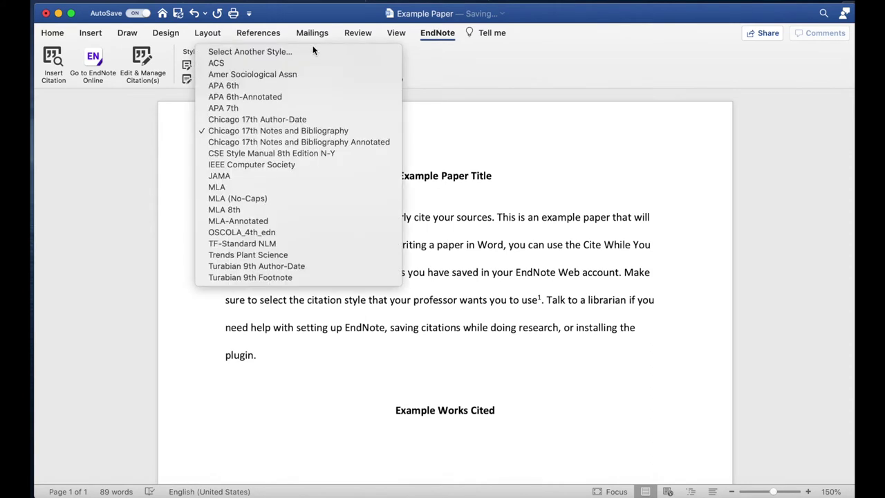
left_click(296, 131)
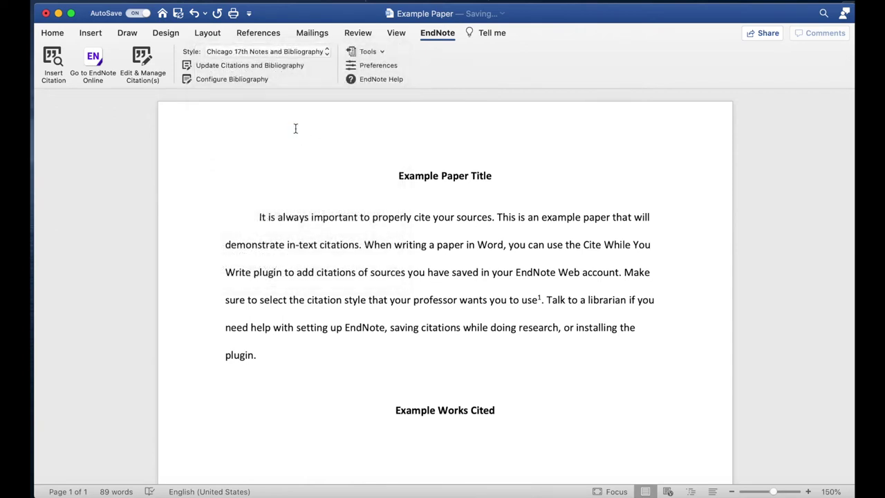
left_click(54, 58)
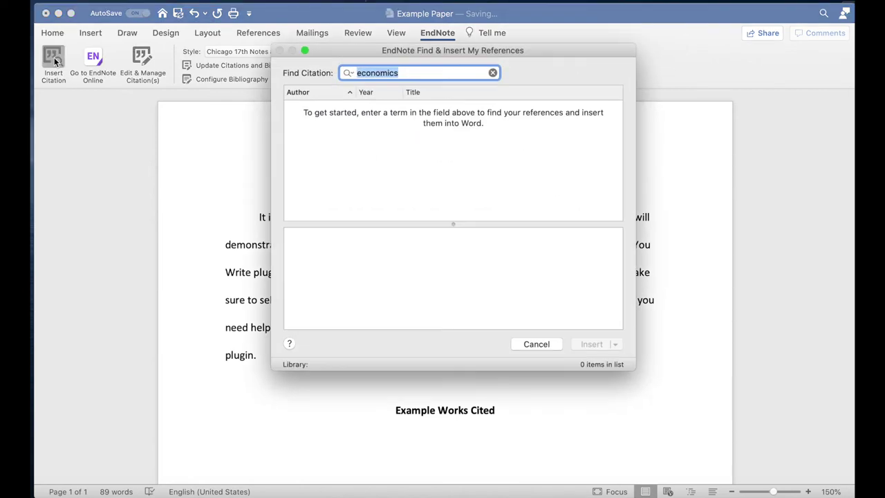
type("concus")
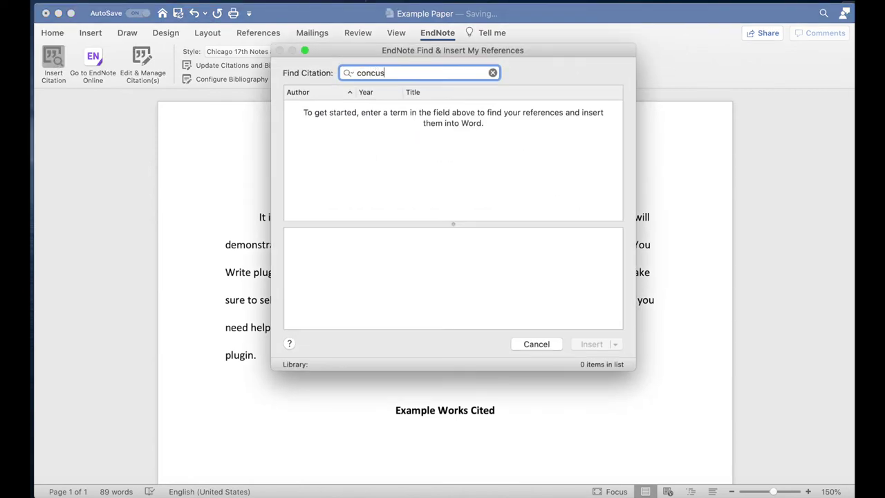
type("sion")
key("Return")
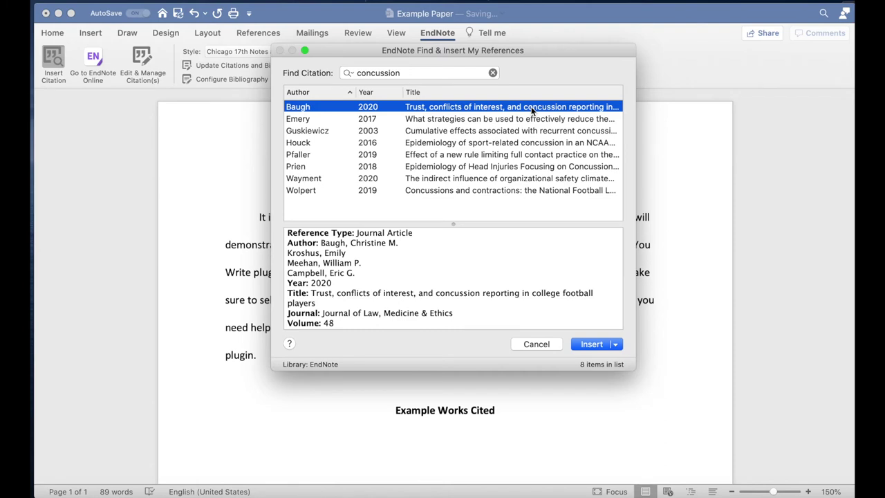
left_click(513, 142)
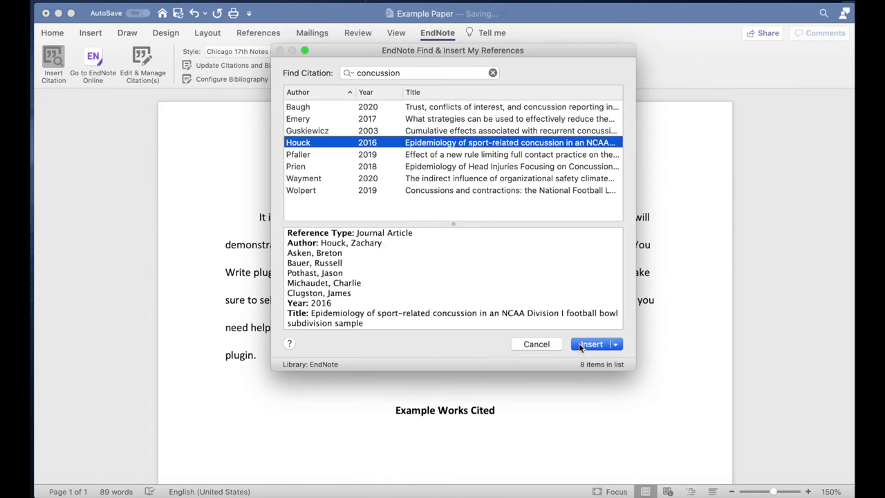
left_click(589, 344)
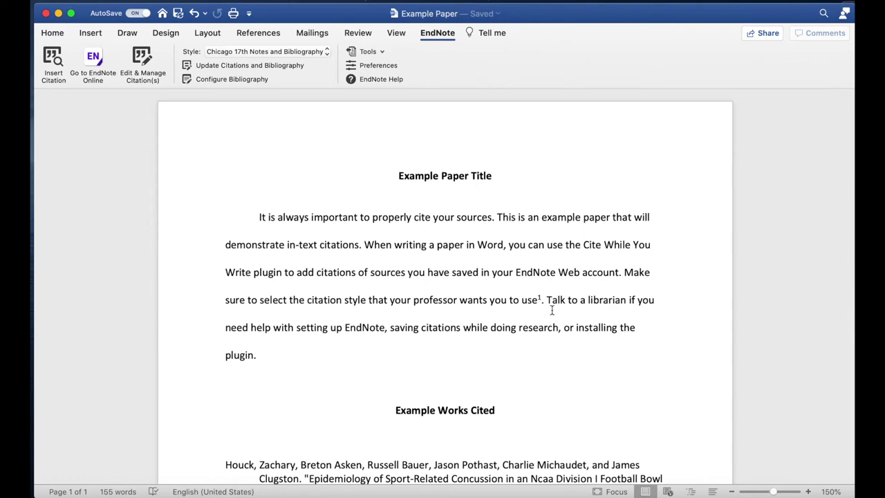
Check the footnote and Works Cited, then select the APA 7th (Manley et al., 2017) citation
scroll(550, 310, "down", 5)
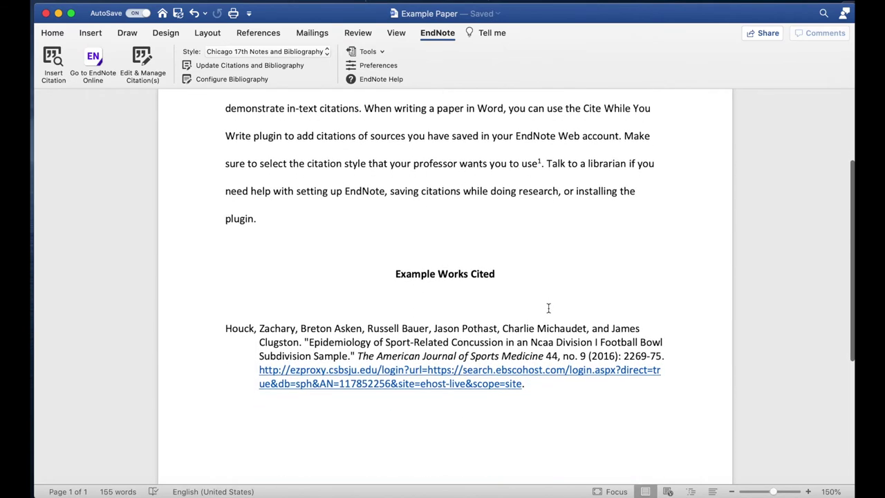
scroll(548, 308, "down", 7)
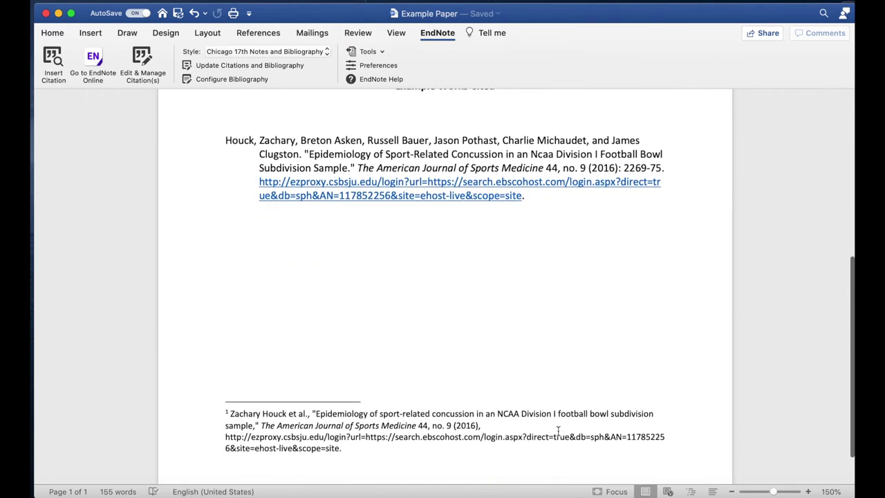
scroll(553, 343, "up", 1)
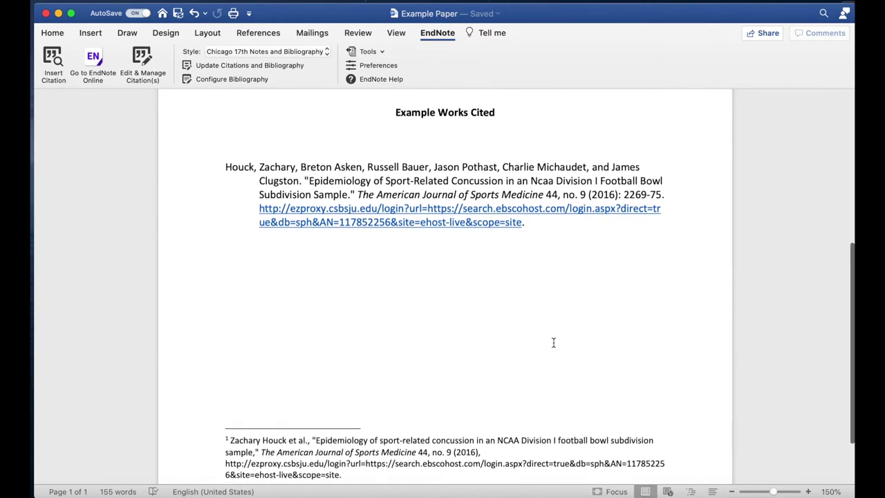
scroll(553, 343, "up", 3)
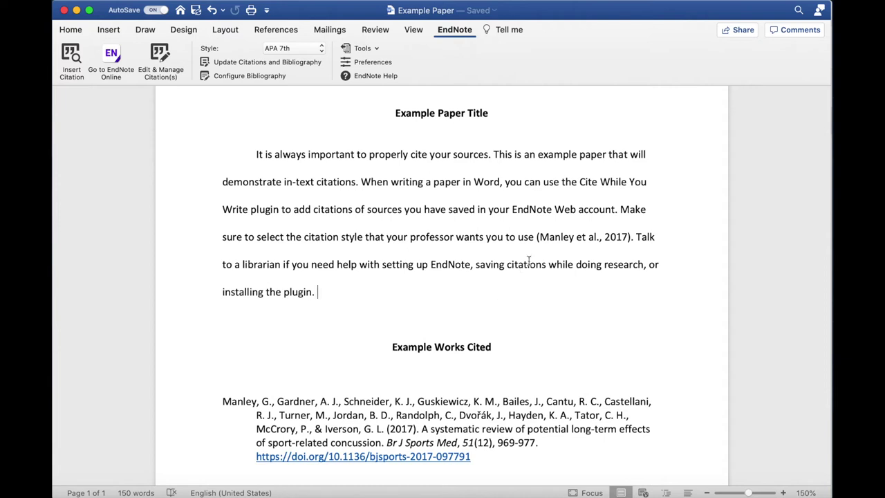
left_click(559, 238)
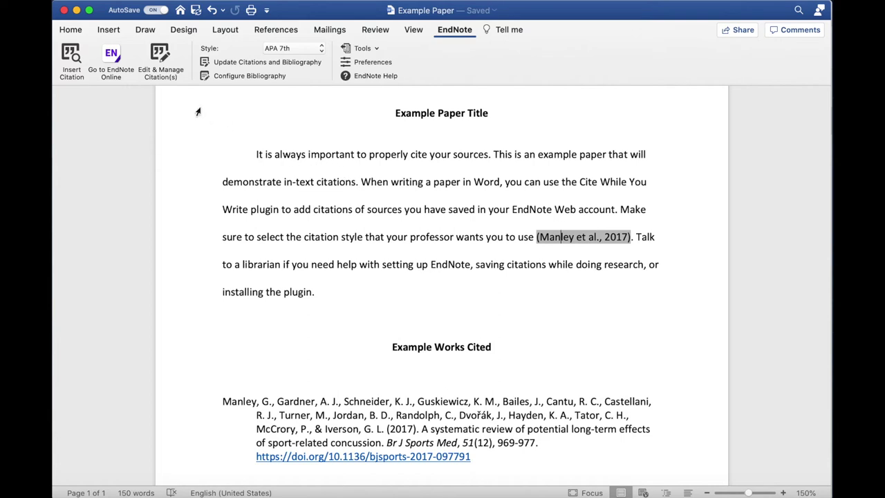
Open the Manley 2017 citation's library reference in EndNote Web from Edit & Manage Citations
left_click(161, 57)
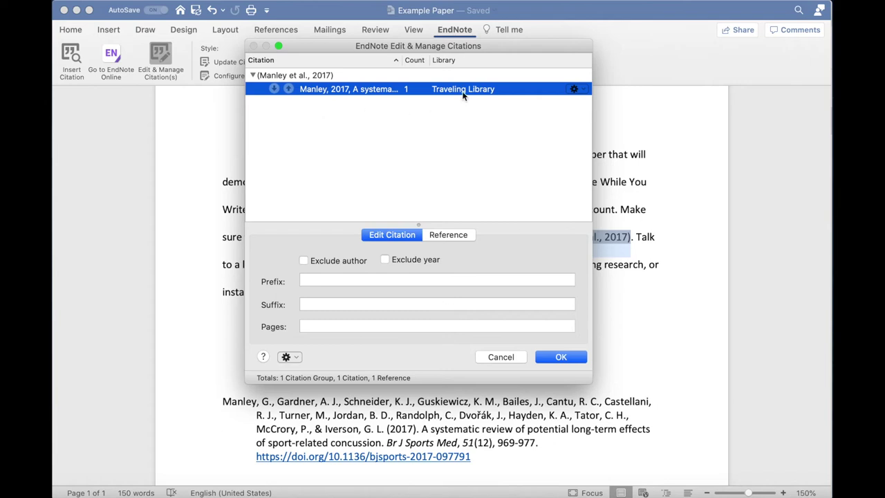
left_click(574, 90)
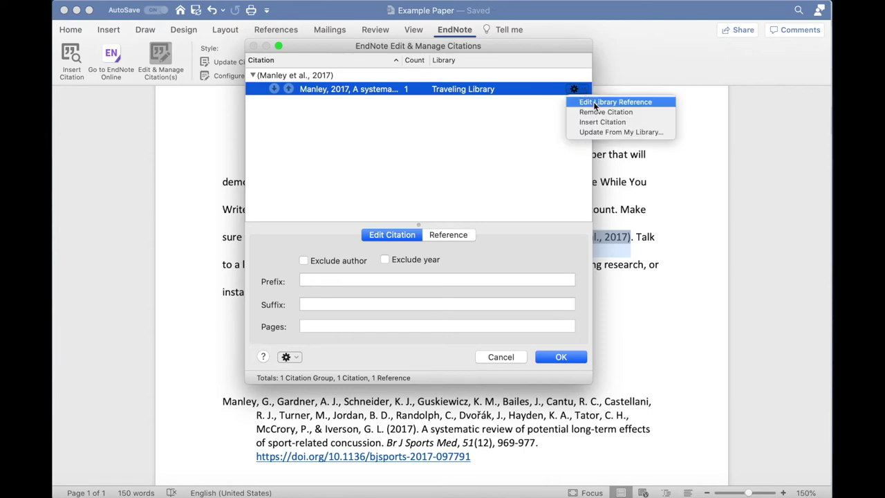
left_click(595, 102)
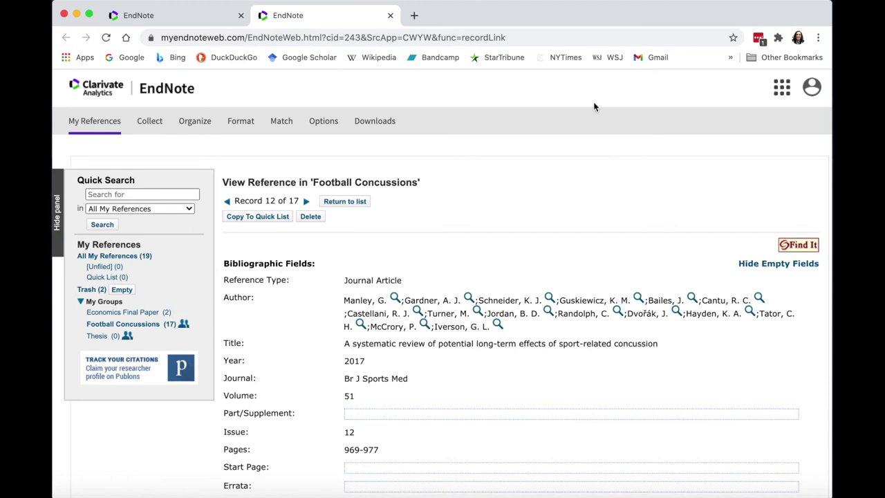
Put the cursor at the end of the Manley record's title and save the record
scroll(550, 215, "down", 2)
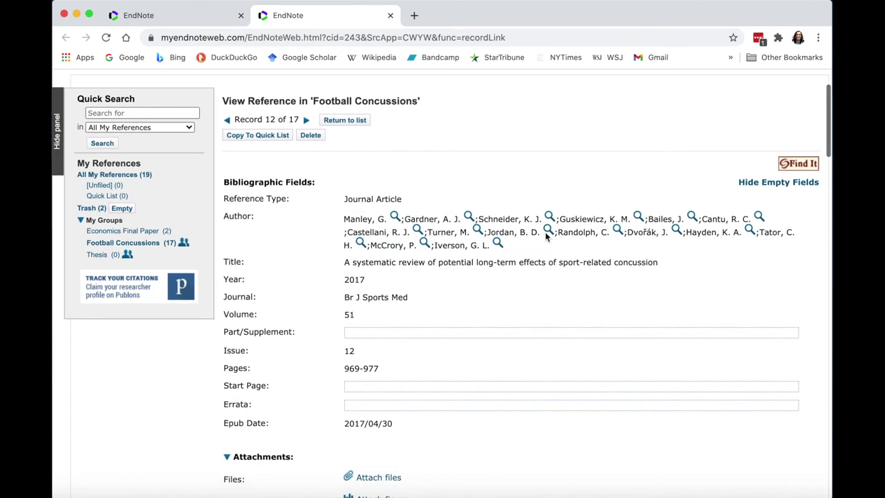
left_click(559, 275)
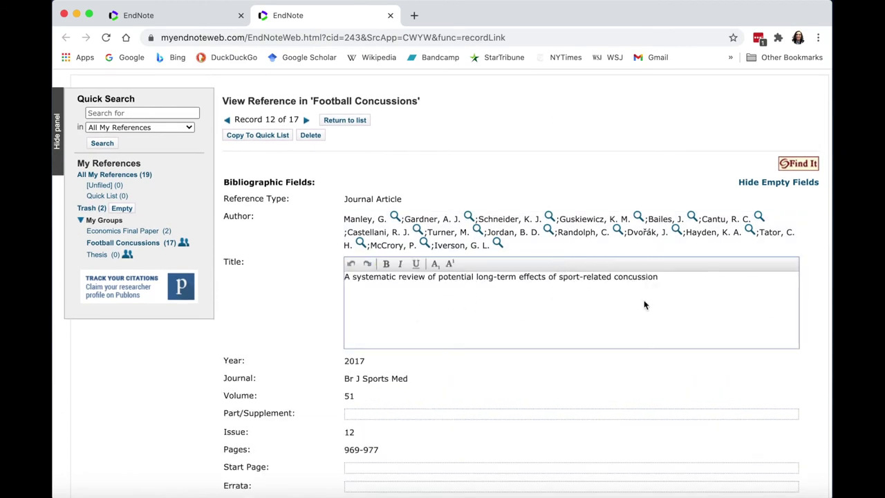
left_click(670, 276)
left_click(366, 184)
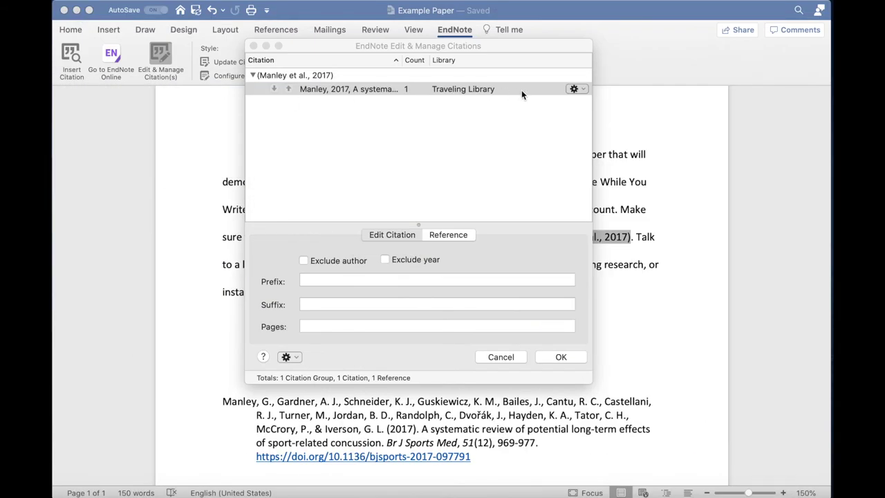
Close the citation manager and update APA 7th citations so Works Cited lists Houck 2016 and Manley 2017
left_click(521, 89)
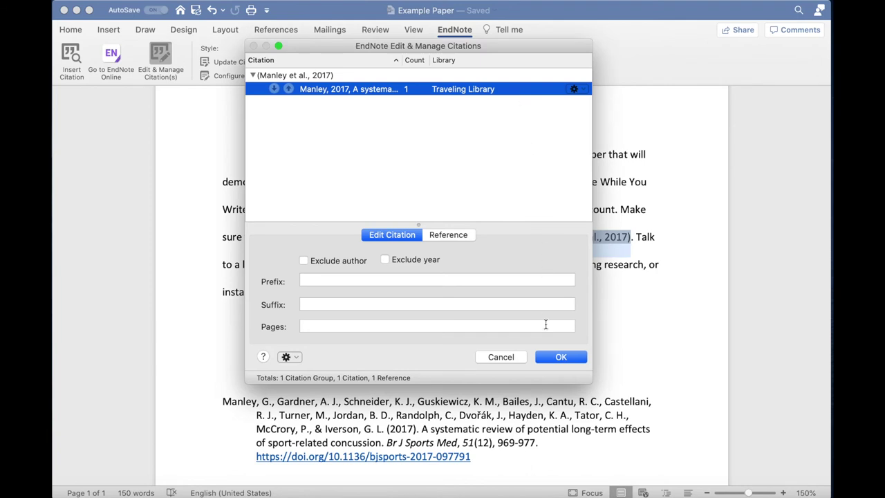
left_click(557, 357)
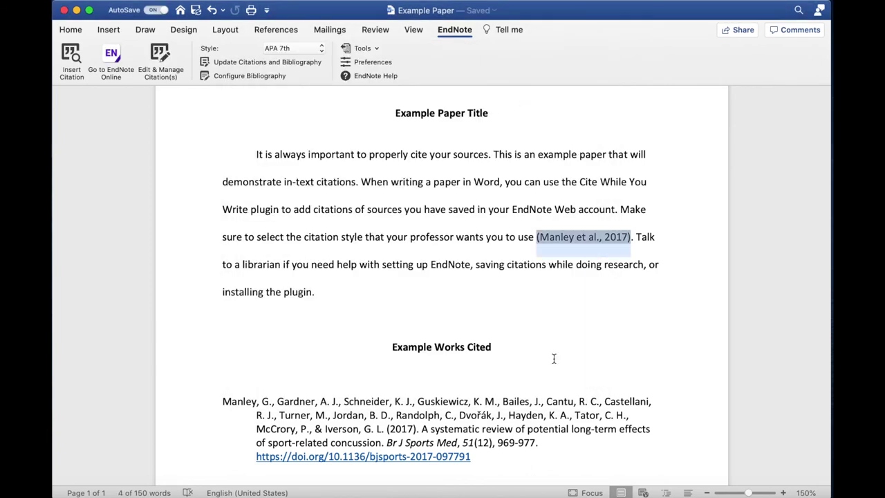
left_click(539, 300)
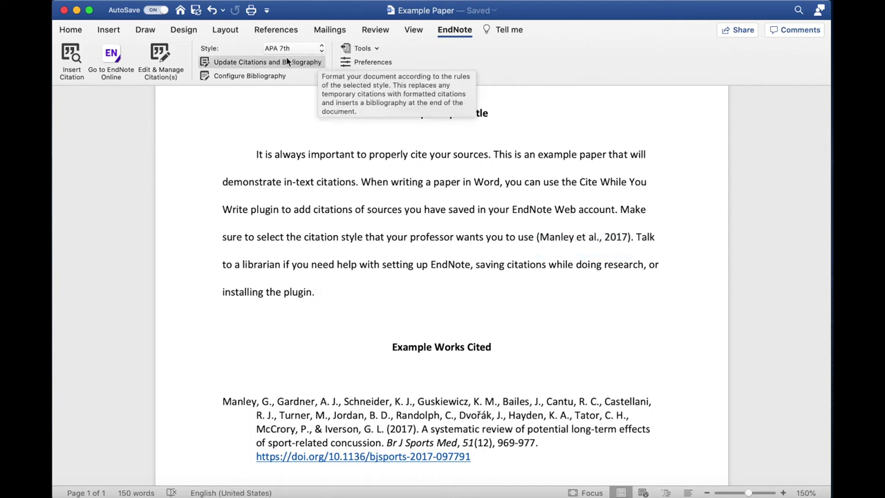
left_click(311, 62)
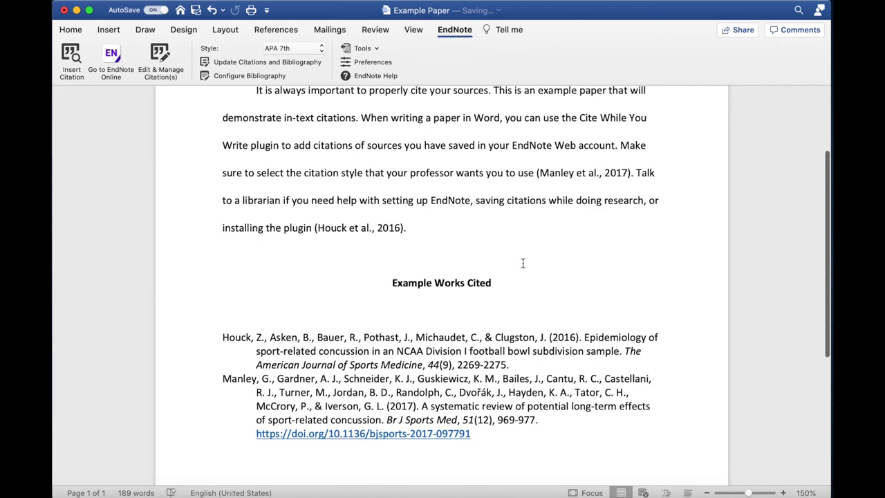
scroll(522, 263, "up", 3)
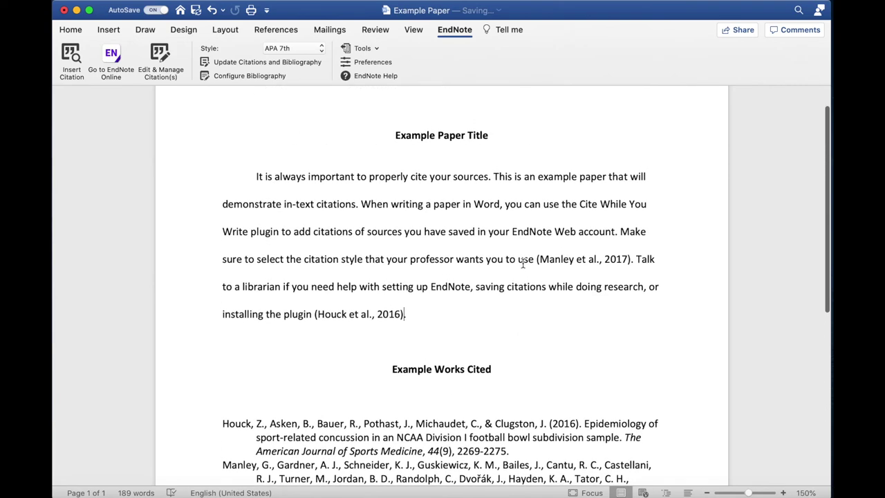
Remove the Houck et al., 2016 citation through Edit & Manage Citation(s), leaving only Manley et al., 2017
scroll(494, 313, "down", 2)
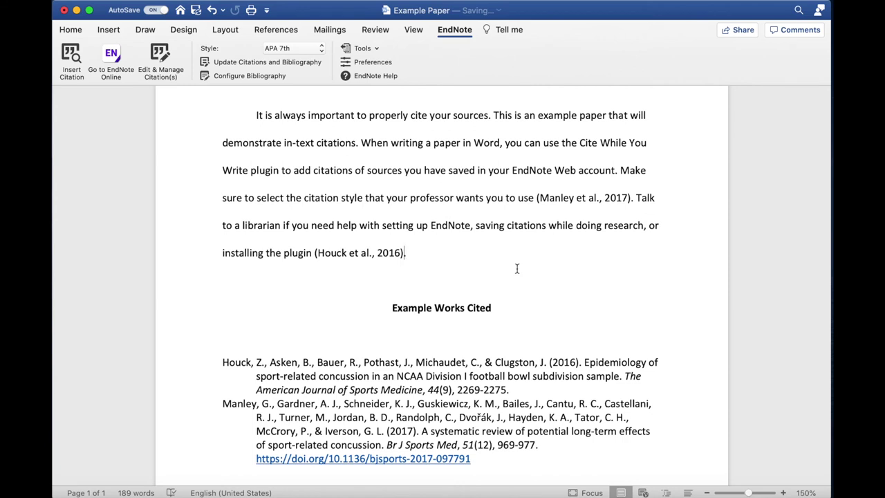
left_click(364, 253)
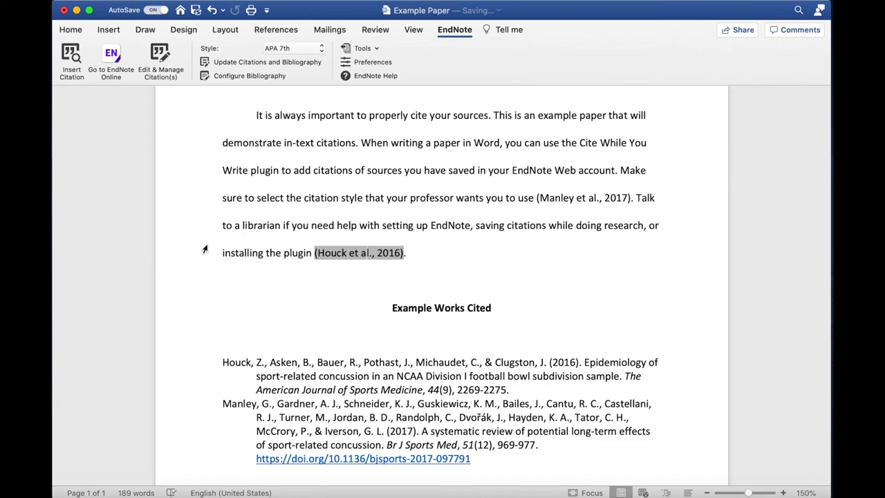
left_click(163, 60)
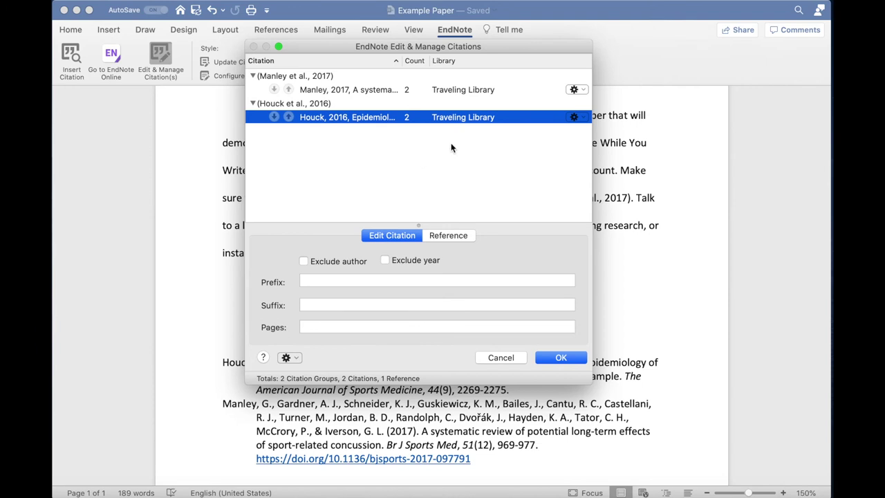
left_click(573, 118)
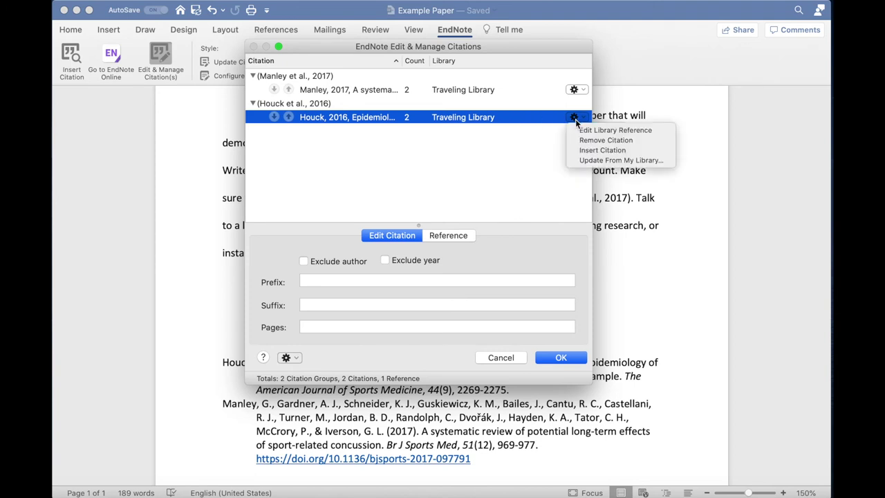
left_click(637, 140)
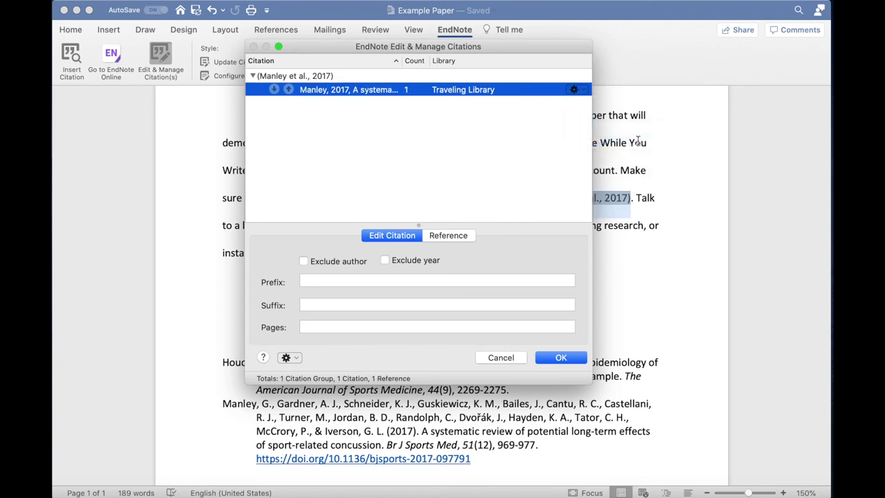
left_click(567, 357)
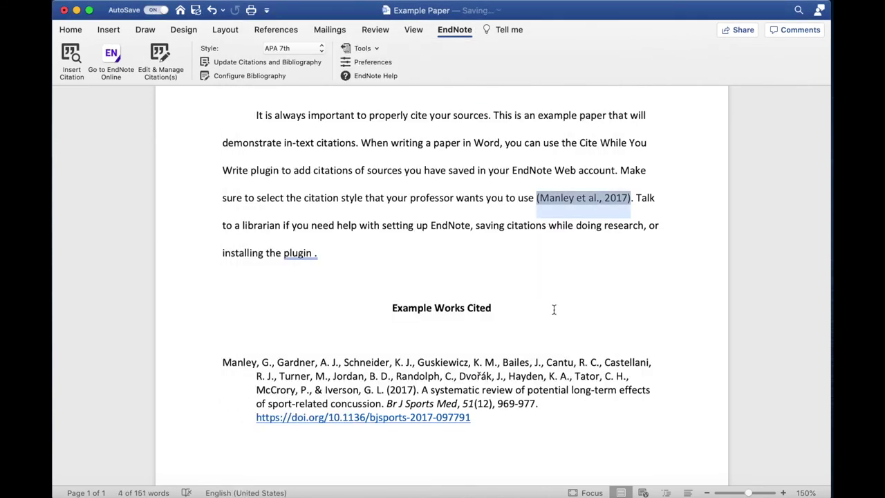
left_click(316, 253)
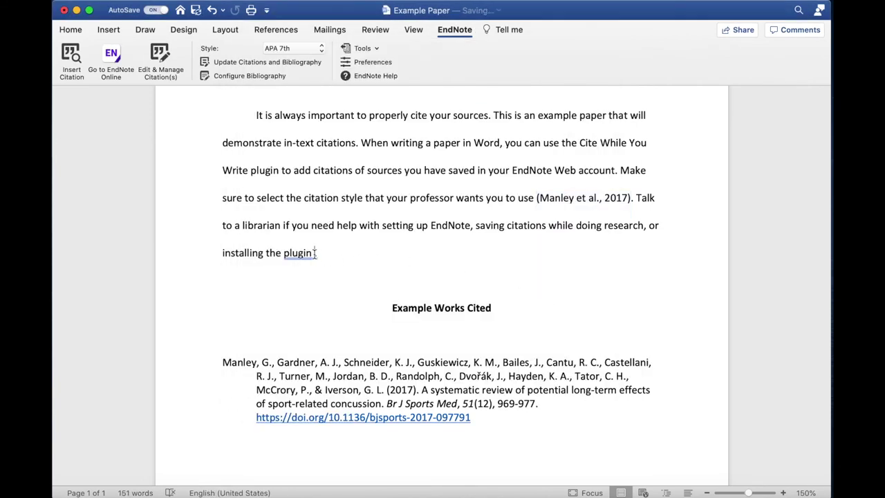
Finish the sentence with a period after 'plugin', then scroll down the library's librarian profiles page
type(".")
scroll(330, 253, "down", 3)
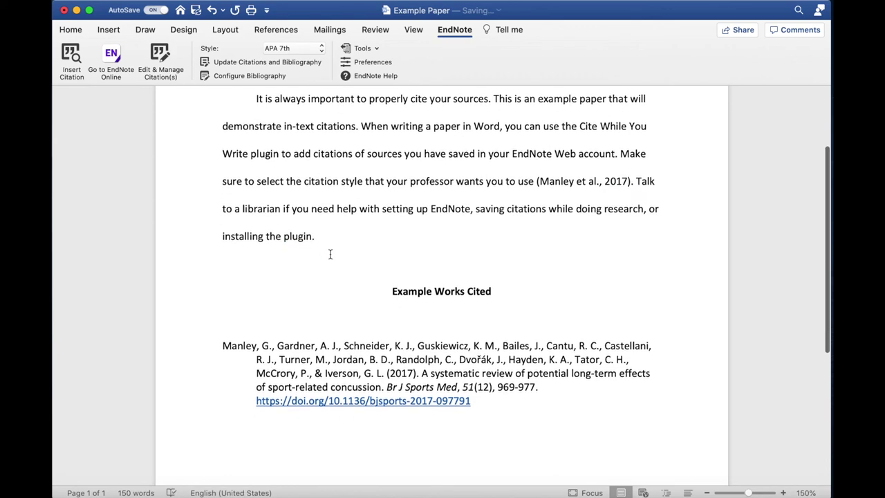
scroll(330, 253, "up", 9)
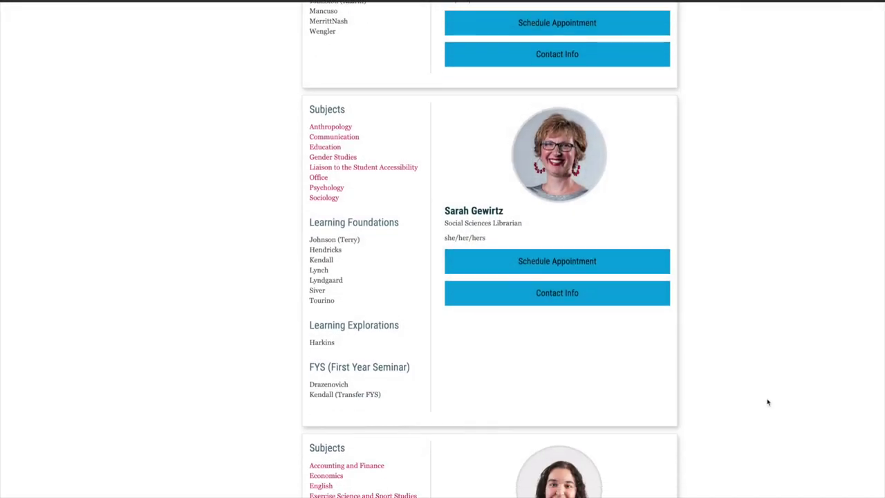
scroll(767, 403, "down", 10)
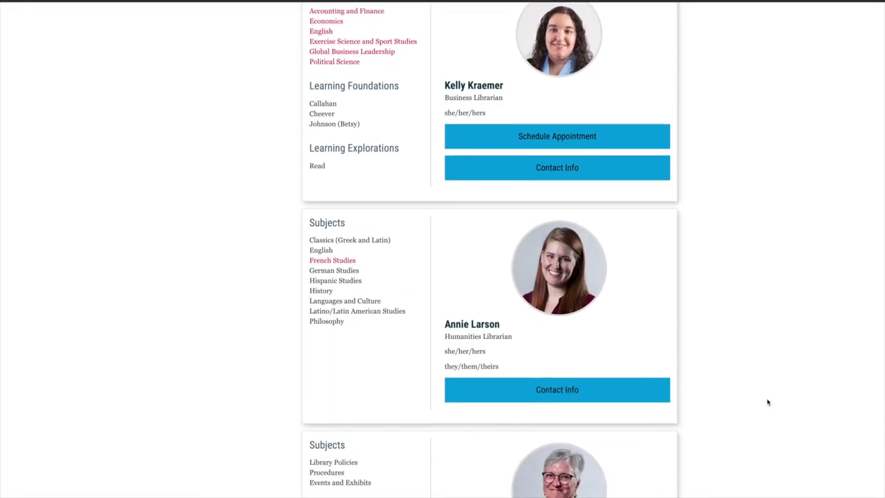
scroll(767, 402, "down", 9)
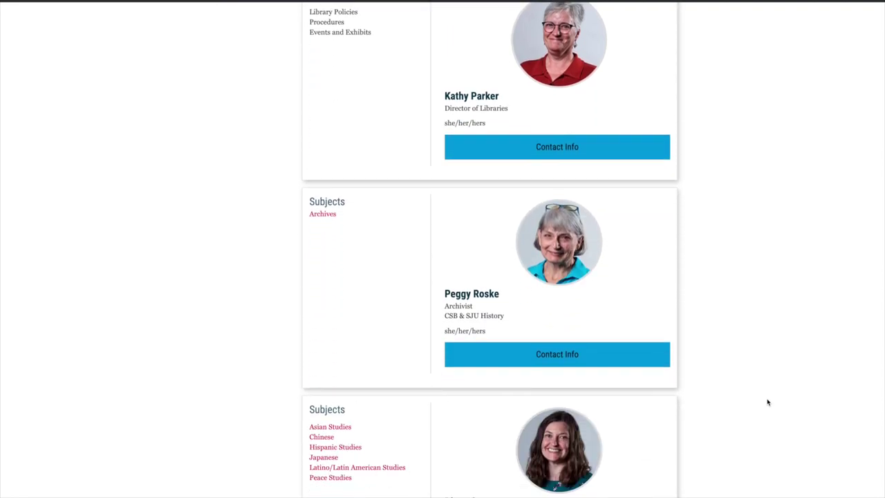